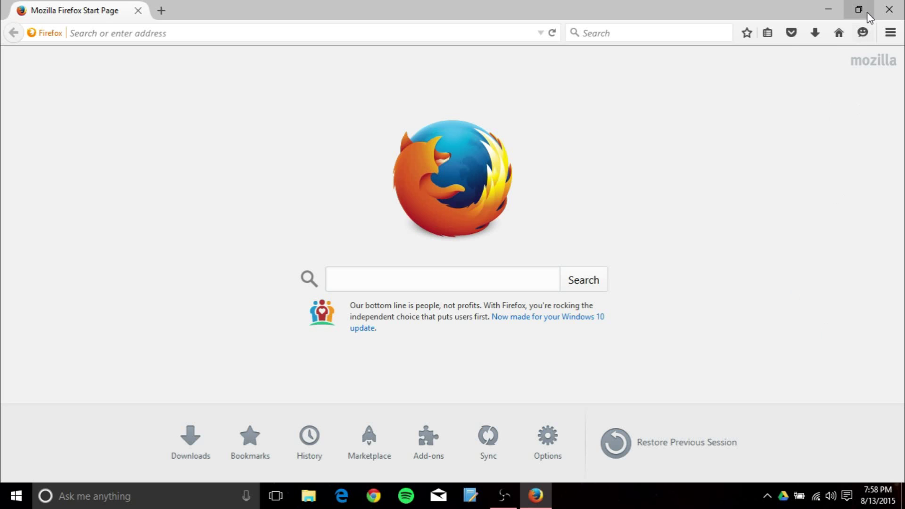
left_click(525, 275)
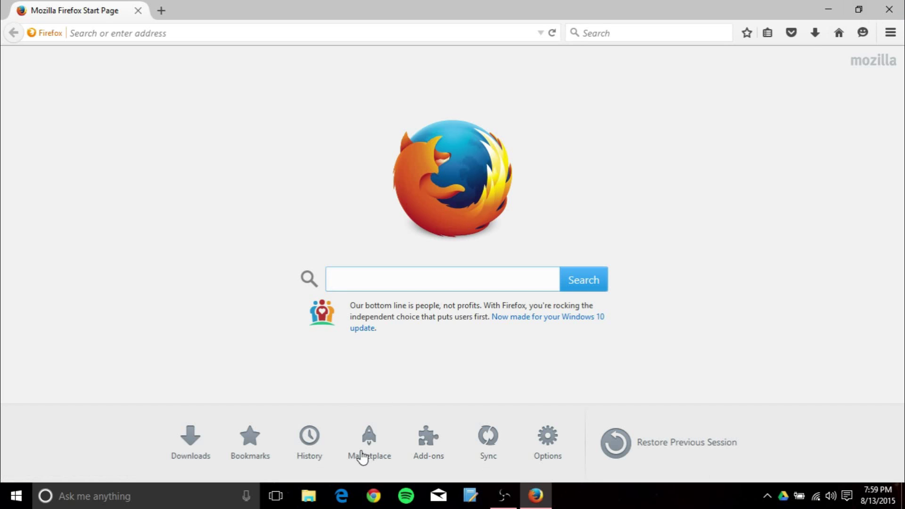
left_click(341, 495)
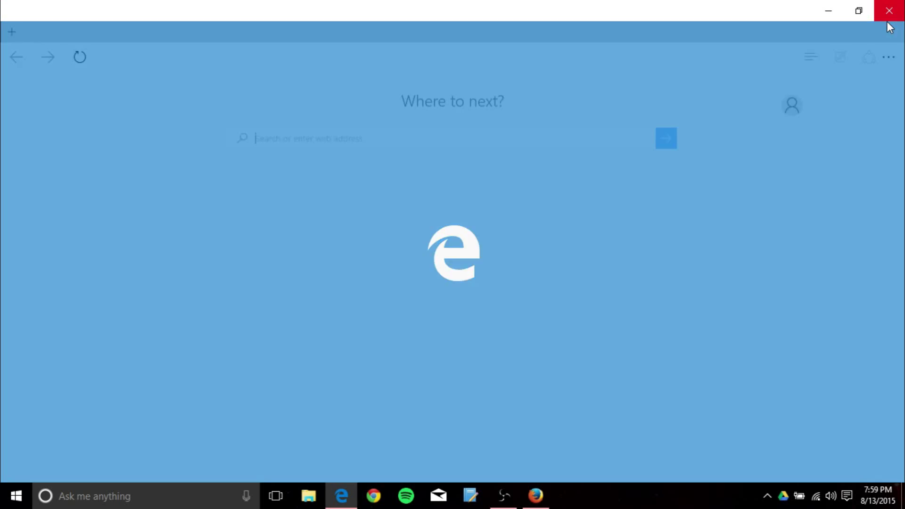
left_click(888, 10)
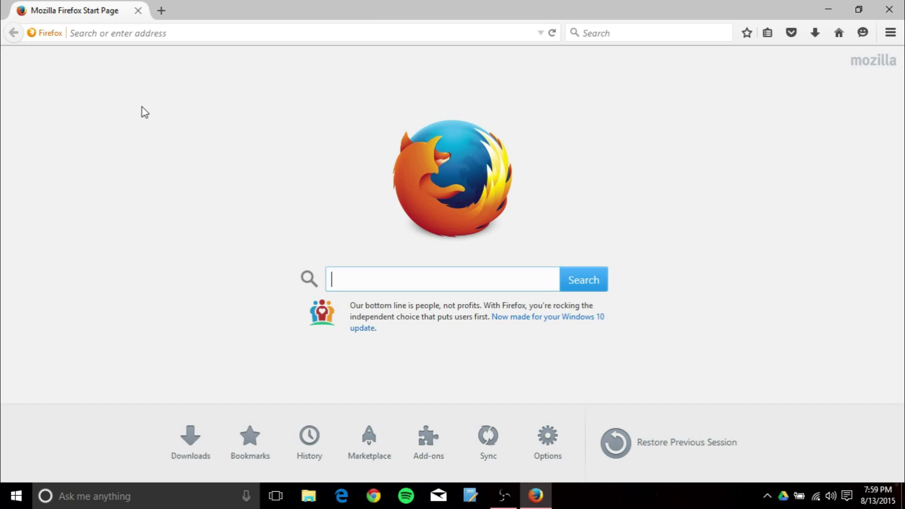
left_click(41, 42)
left_click(127, 183)
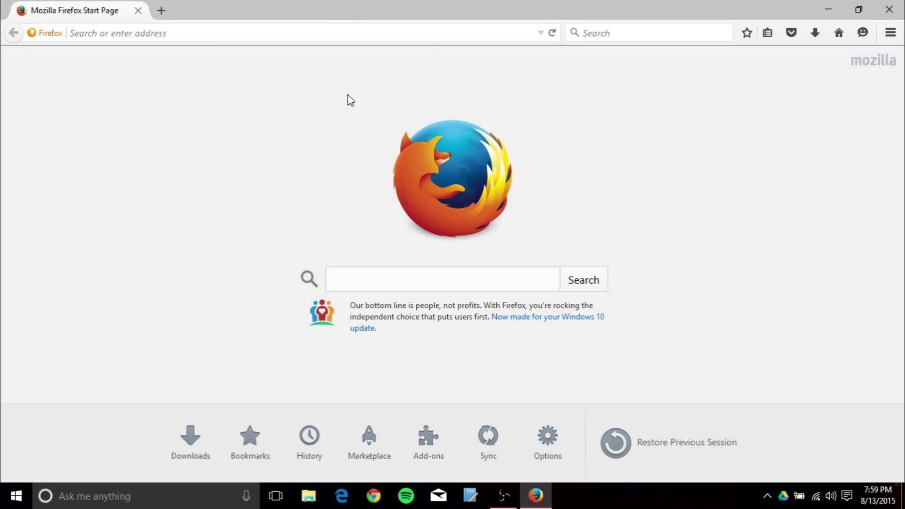
left_click(162, 11)
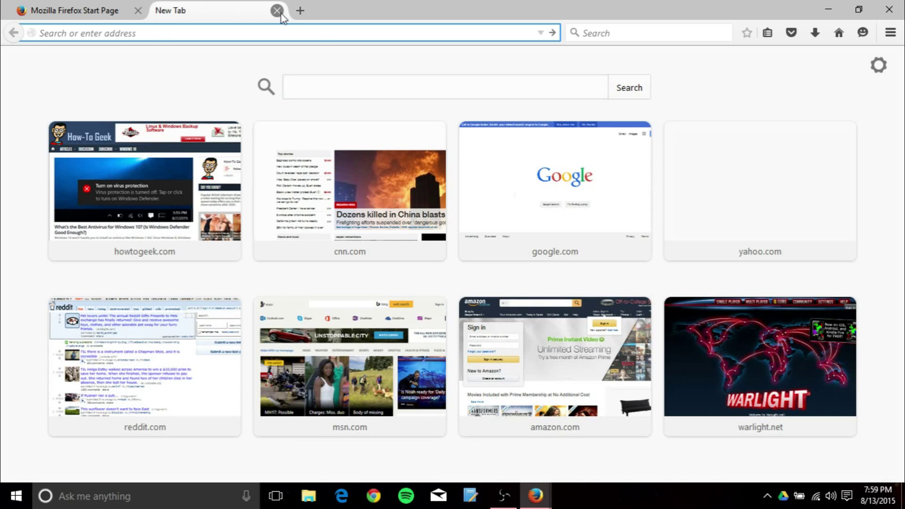
left_click(276, 10)
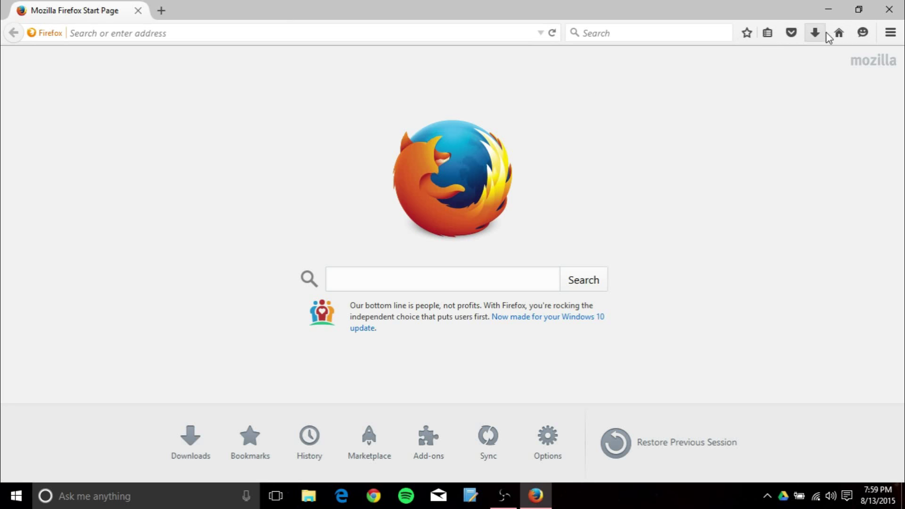
left_click(890, 32)
left_click(890, 33)
left_click(161, 8)
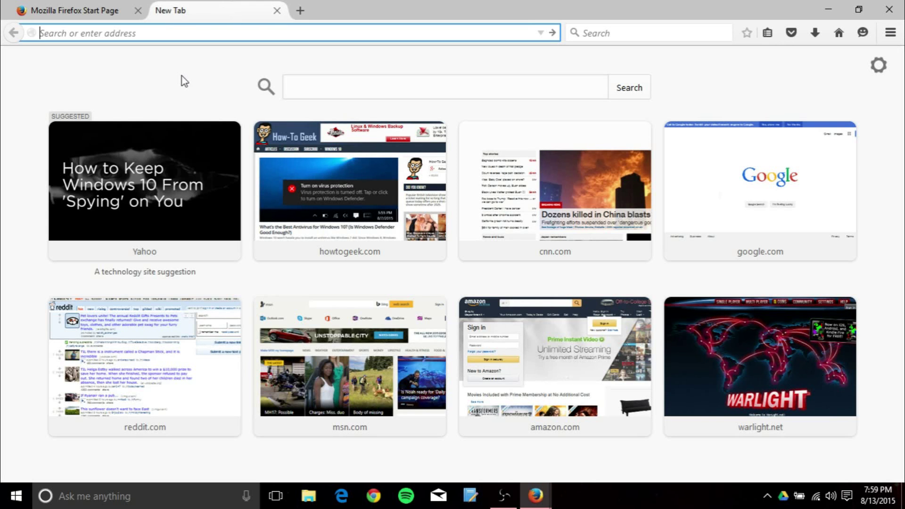
left_click(276, 10)
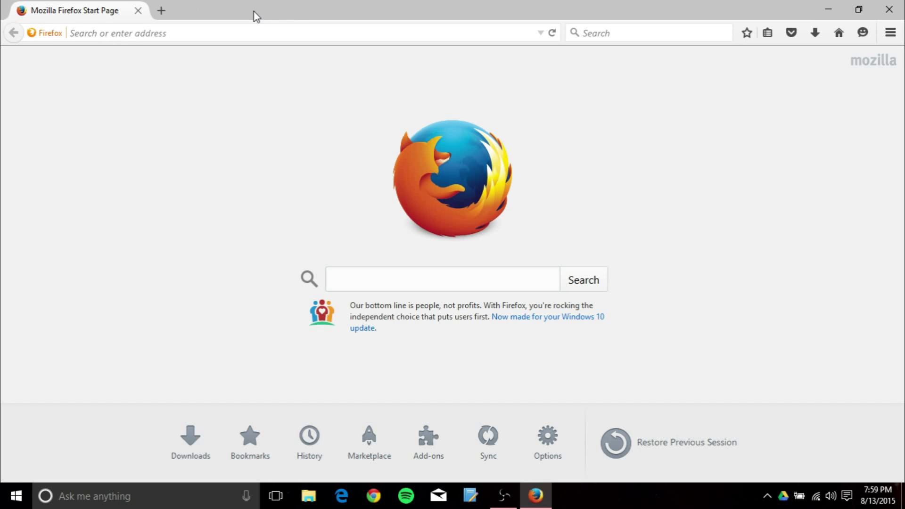
left_click(858, 10)
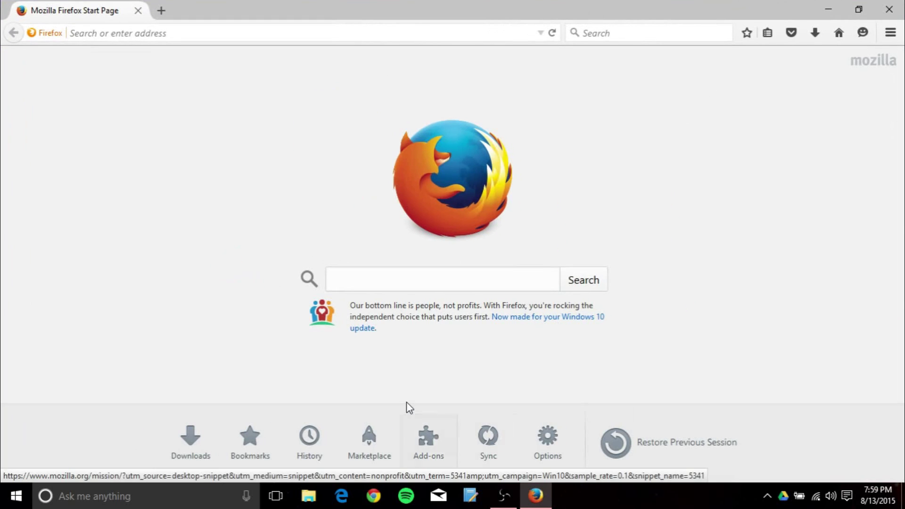
left_click_drag(390, 313, 434, 316)
left_click(433, 317)
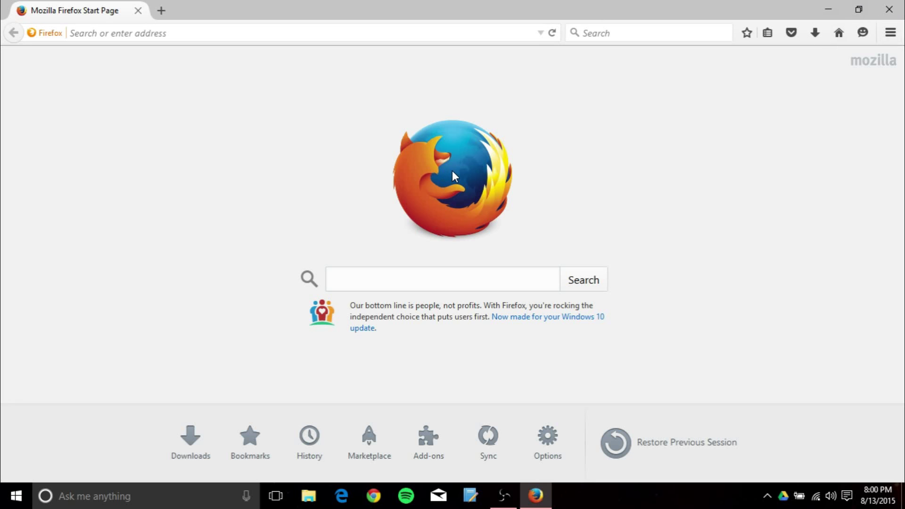
left_click_drag(433, 1, 453, 2)
left_click(361, 268)
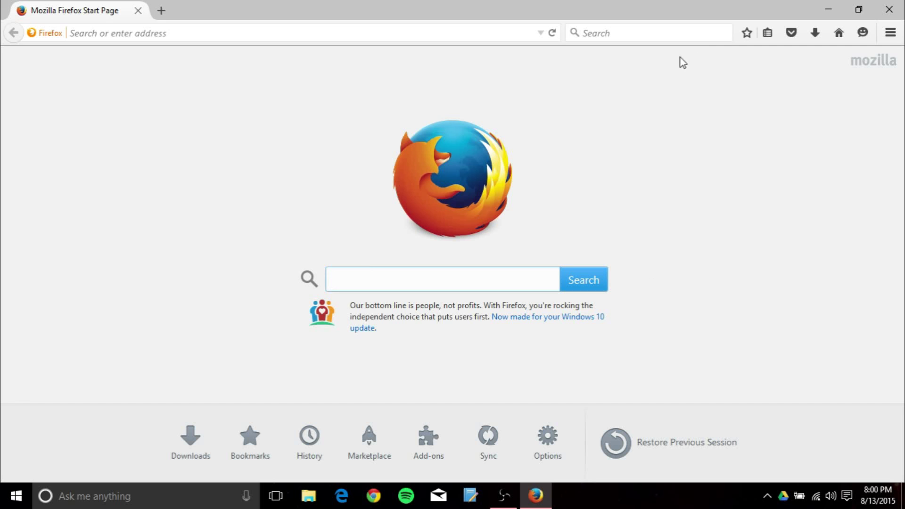
left_click_drag(700, 11, 615, 2)
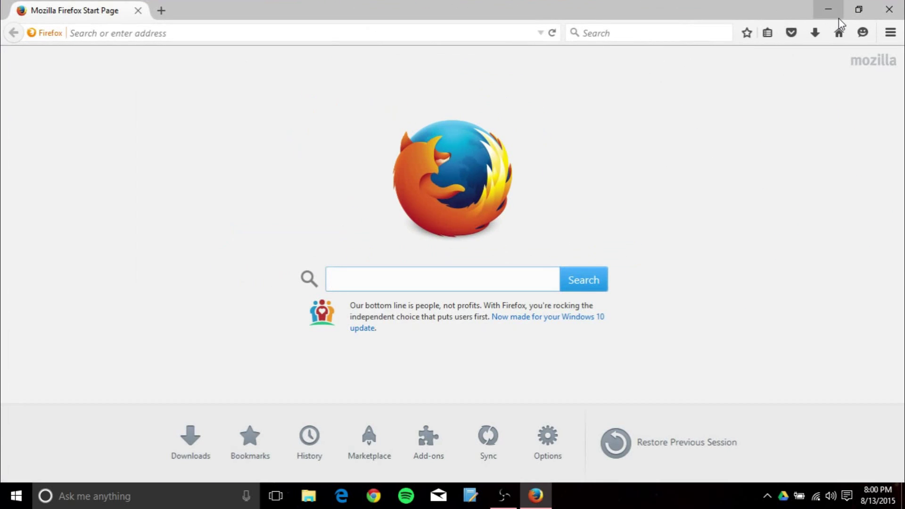